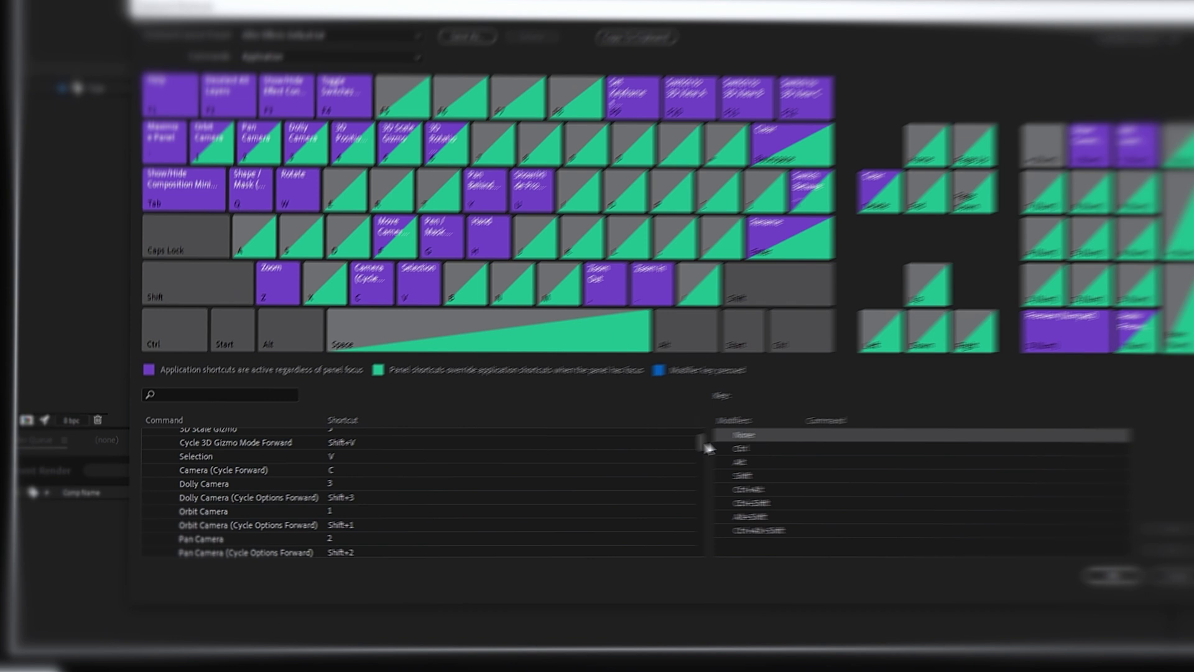
- Scroll down through the Command list to review the remaining shortcut assignments
scroll(706, 447, down, 5)
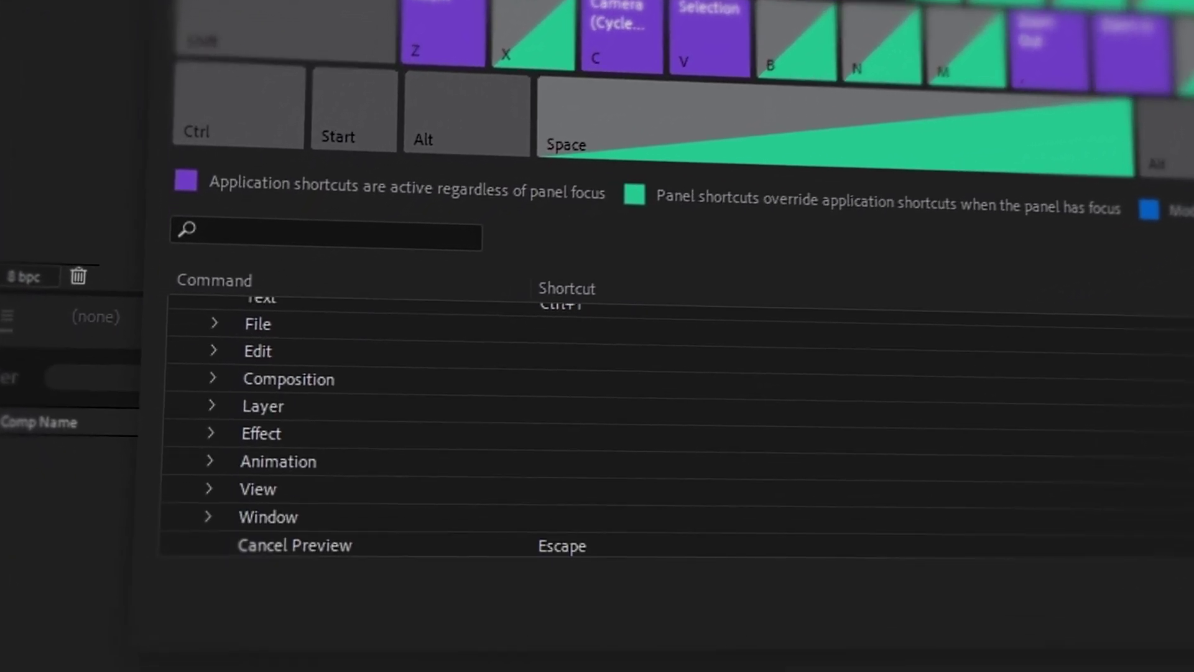
scroll(622, 436, down, 10)
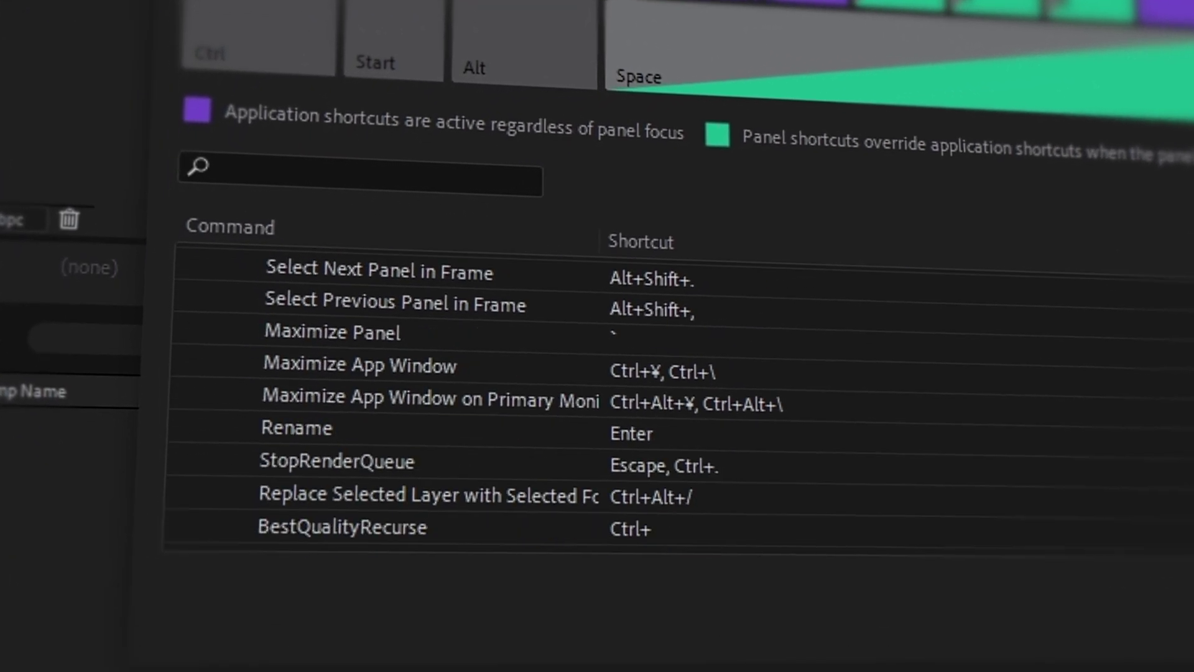
scroll(622, 404, down, 3)
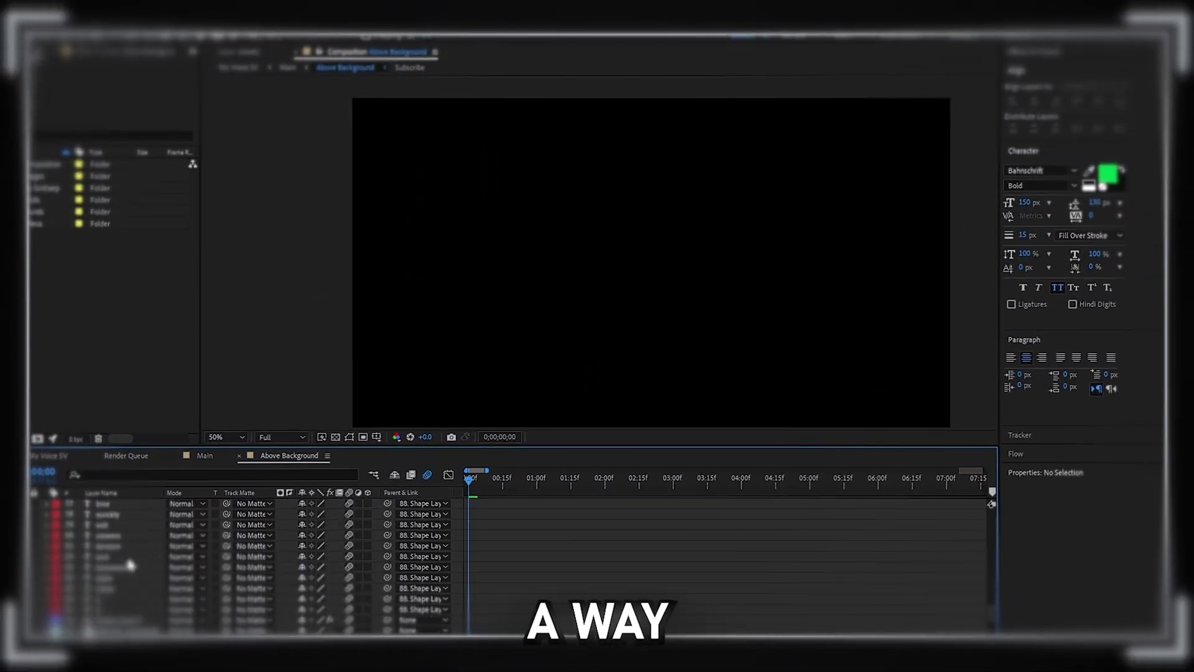
scroll(129, 564, up, 5)
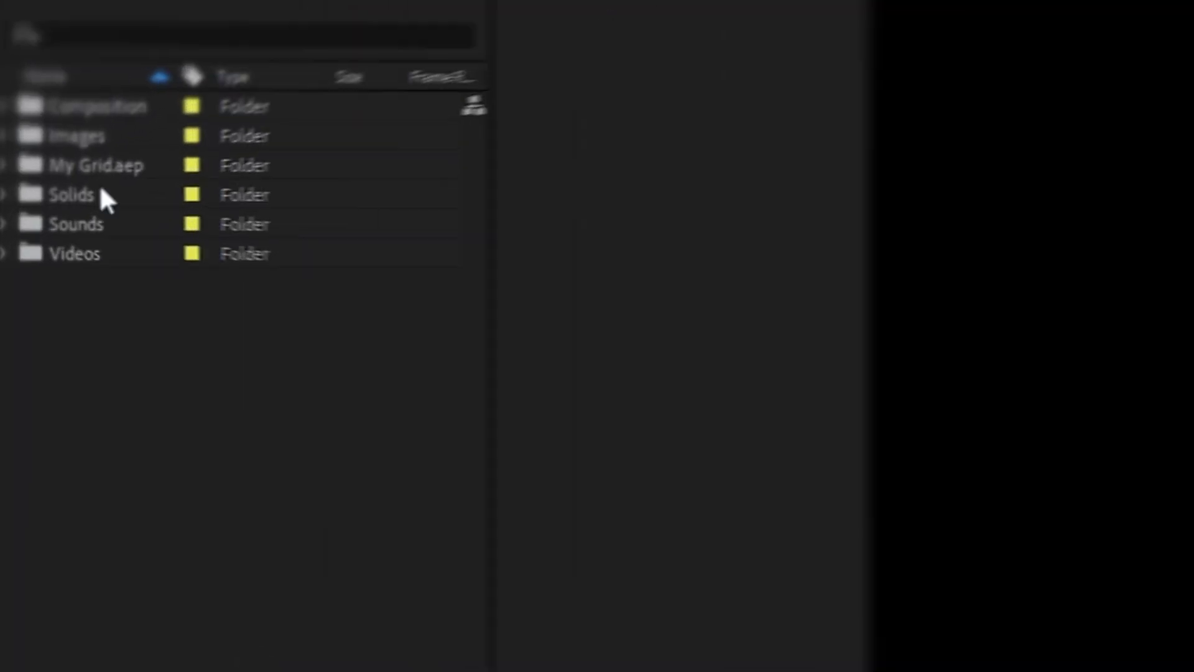
click(31, 165)
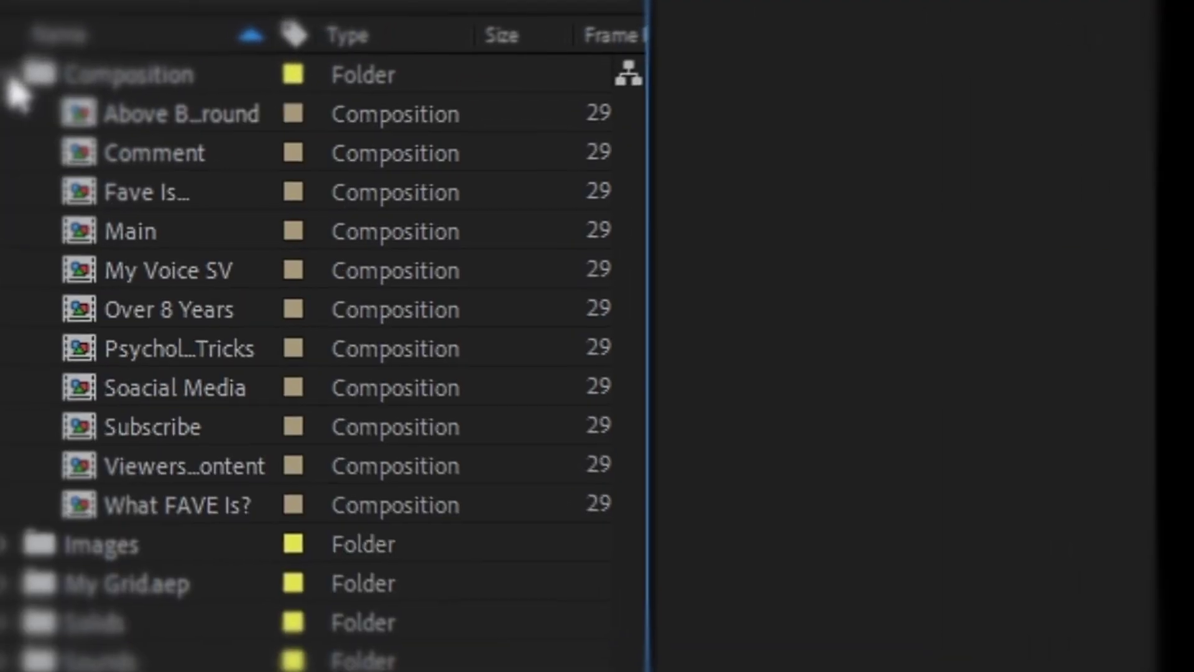
click(9, 68)
click(9, 109)
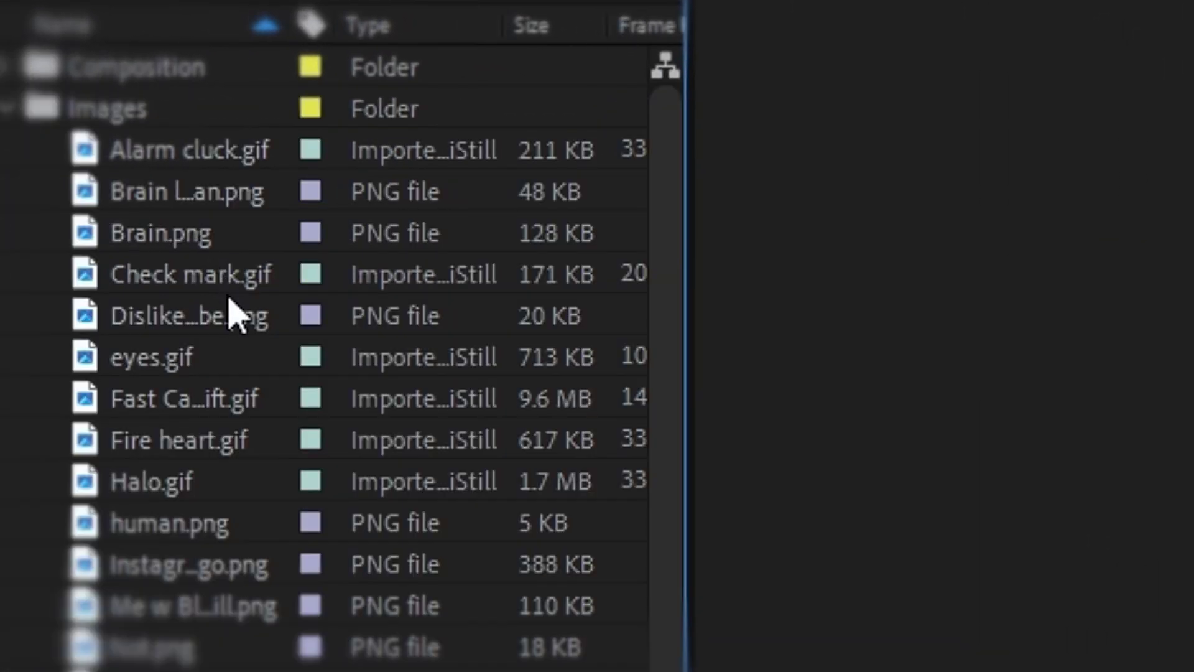
click(8, 109)
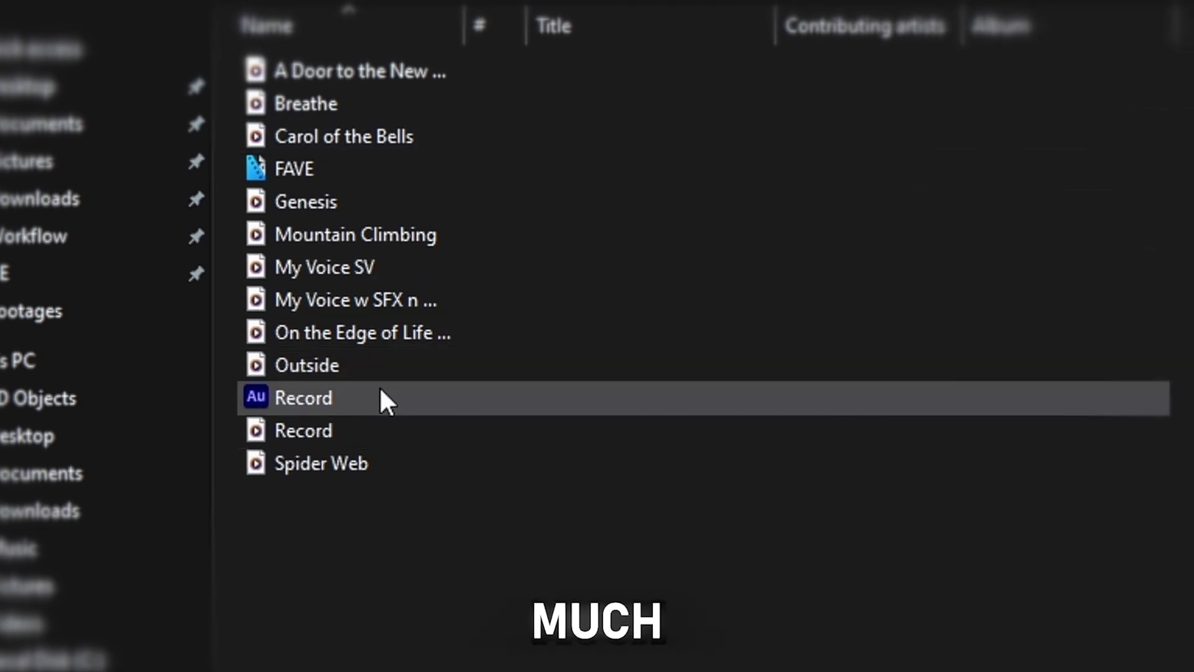
- Go up to the parent folder with Alt+Up and open the AE folder
key(alt+Up)
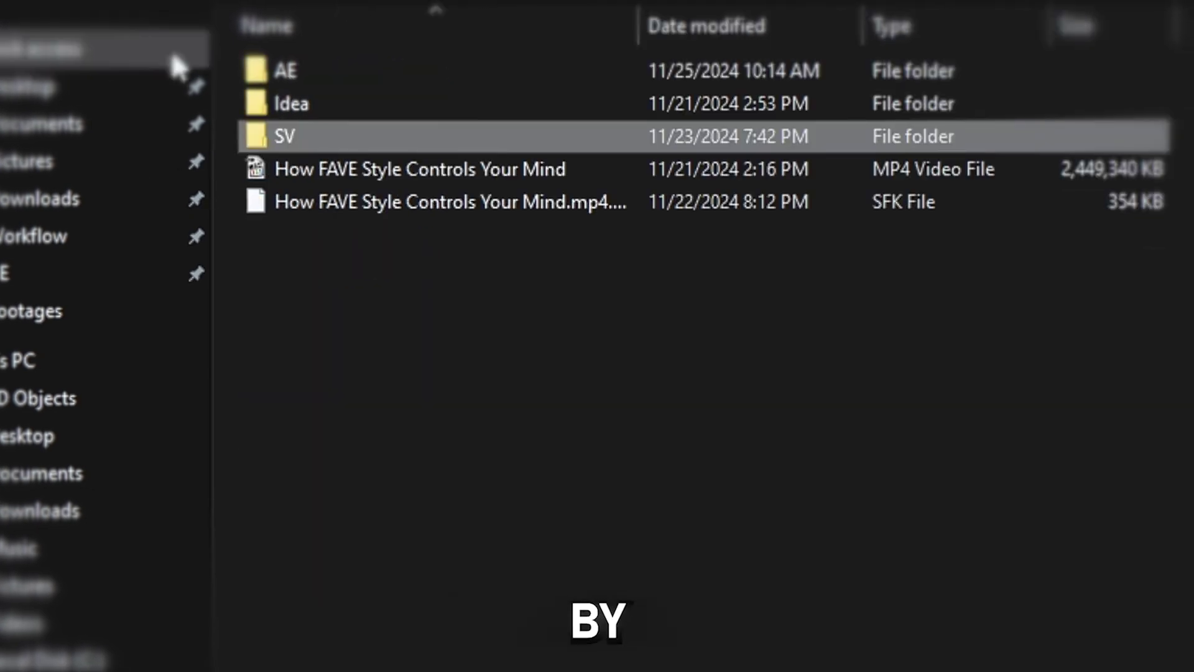
click(319, 77)
double_click(319, 77)
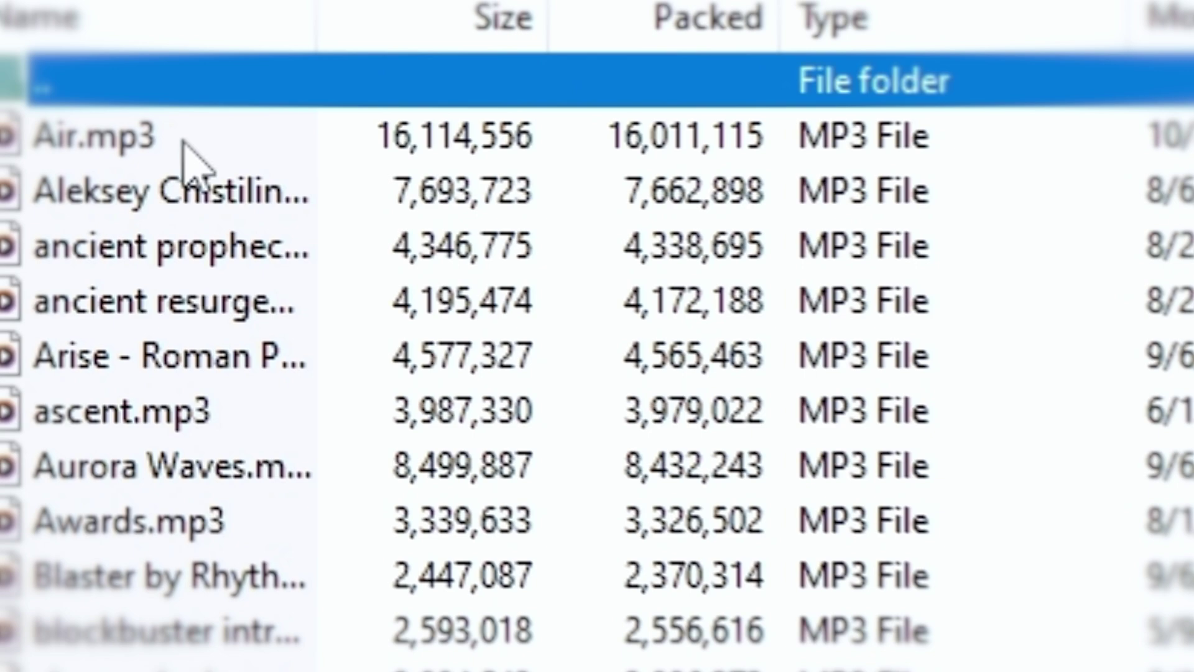
- Back out of Music, enter SFX, and open the Activities image folder
key(BackSpace)
double_click(5, 498)
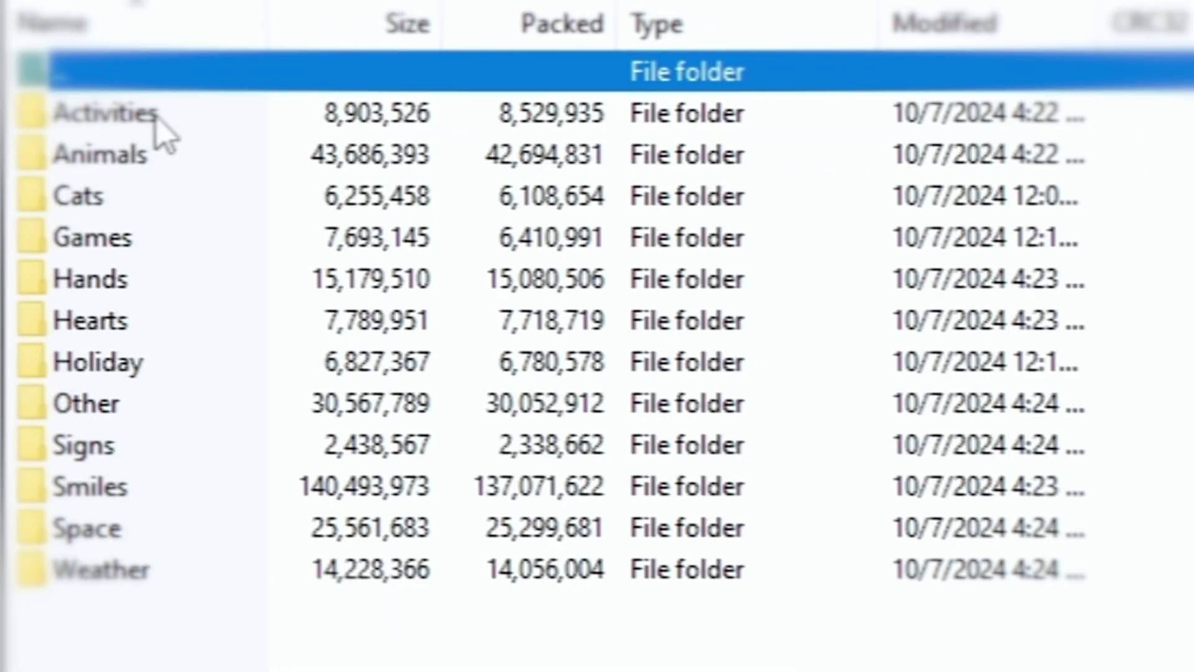
double_click(121, 112)
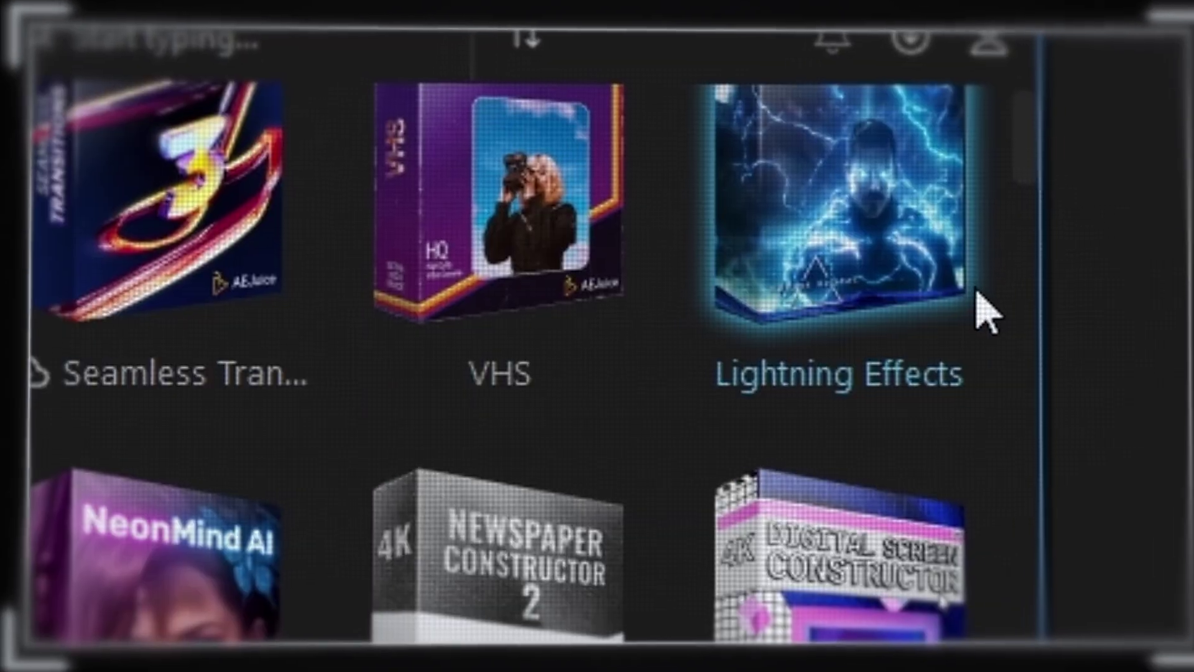
- Scroll the AEJuice pack grid, then highlight the All Access '$0 for 30 days' trial price
scroll(1049, 315, down, 10)
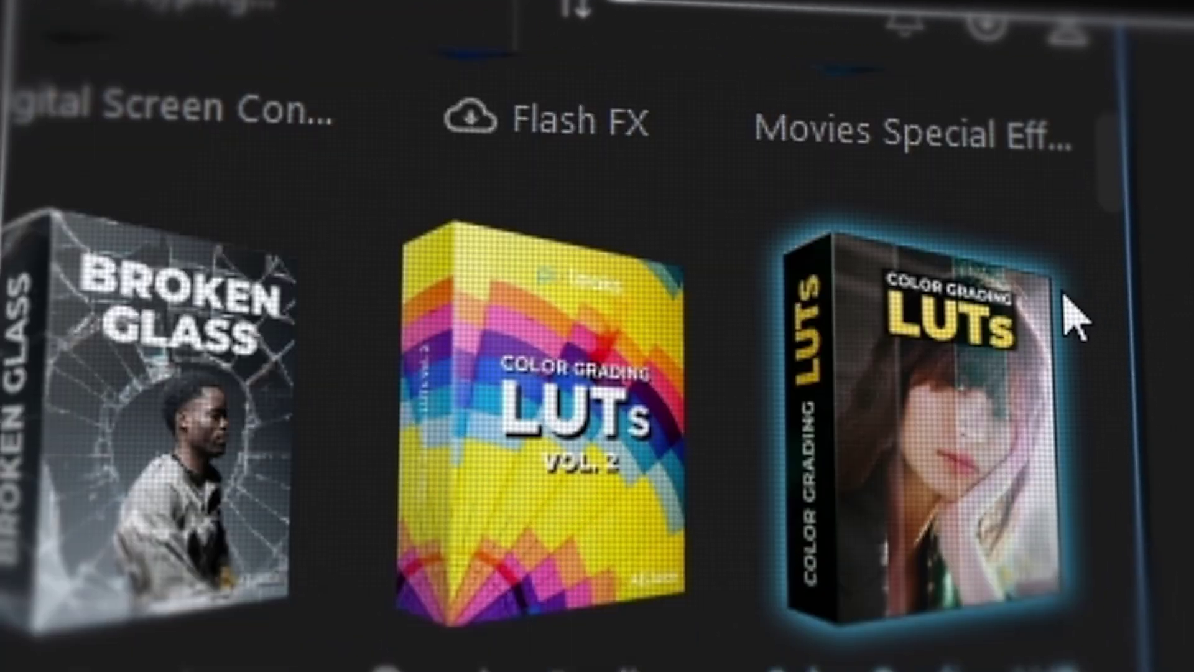
scroll(1090, 319, down, 5)
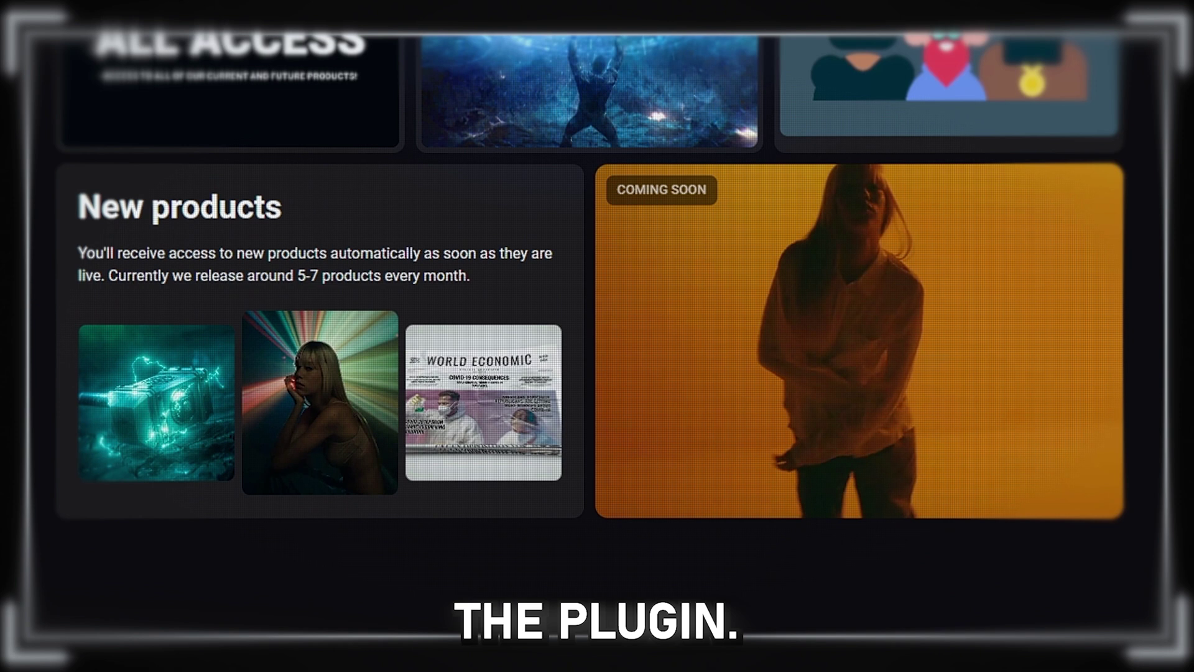
scroll(597, 336, down, 4)
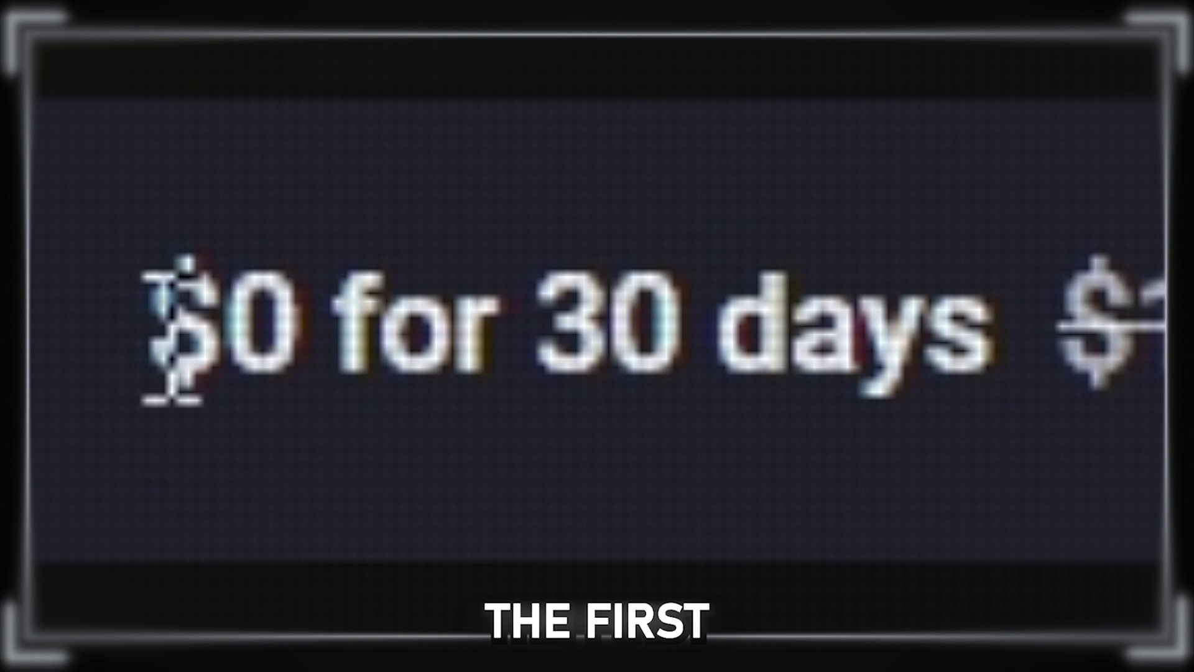
drag(149, 332, 894, 330)
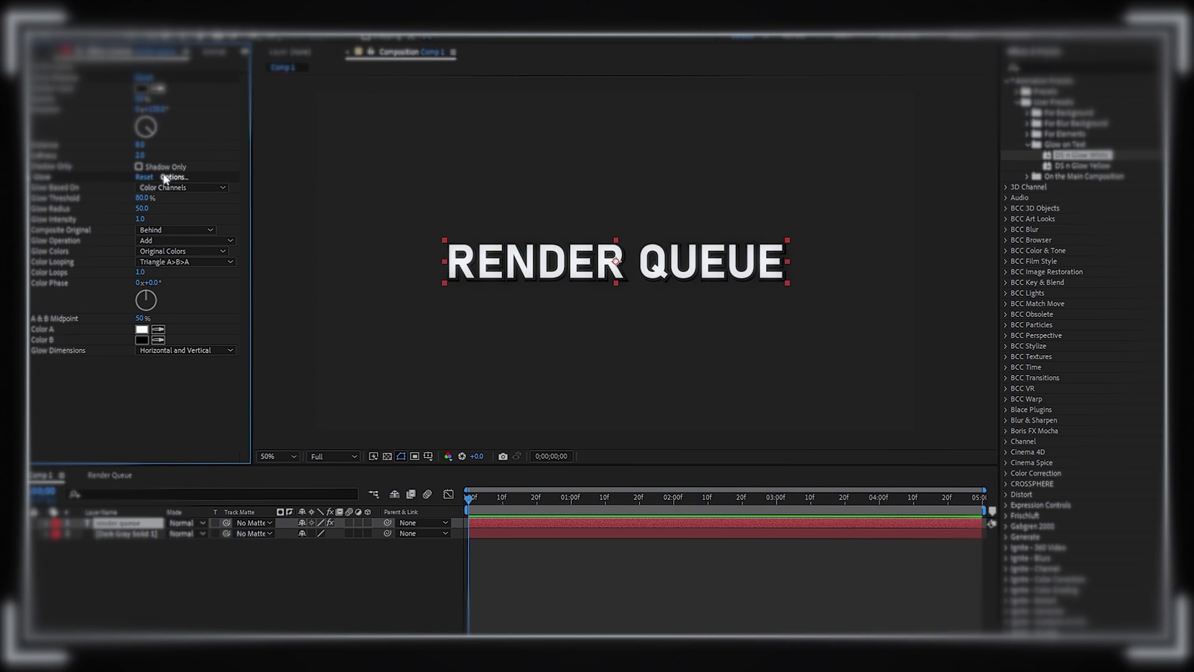
- Set Glow Threshold to 80%, shift the title to gold, and apply a For Elements preset
click(141, 99)
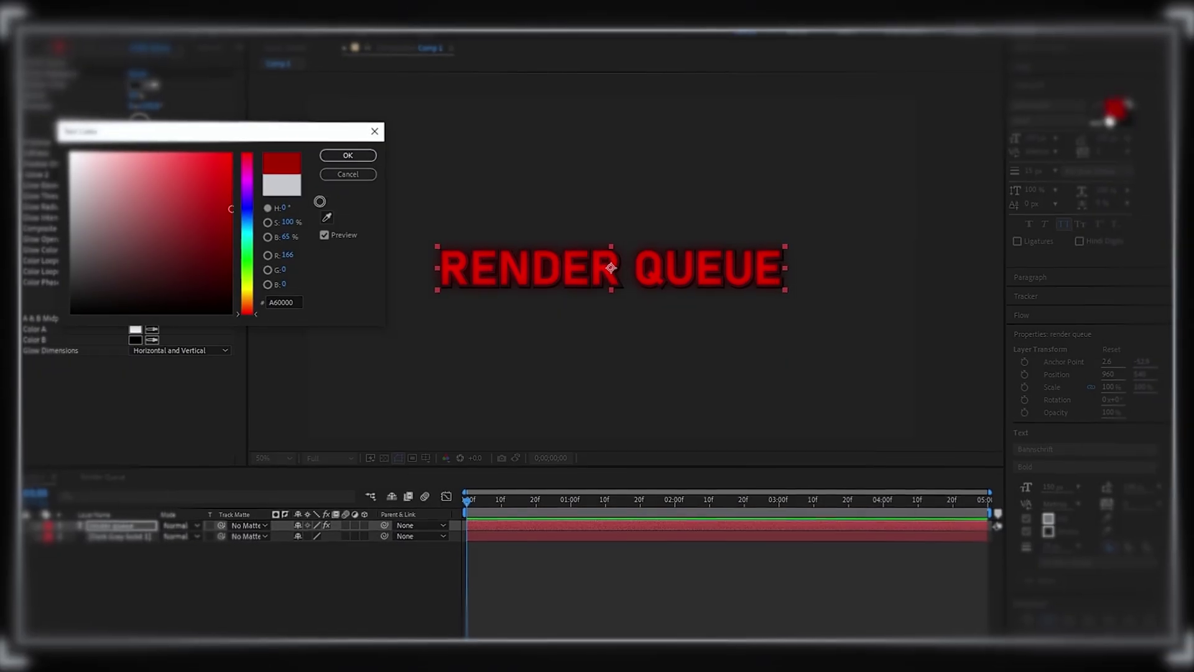
drag(253, 311, 254, 302)
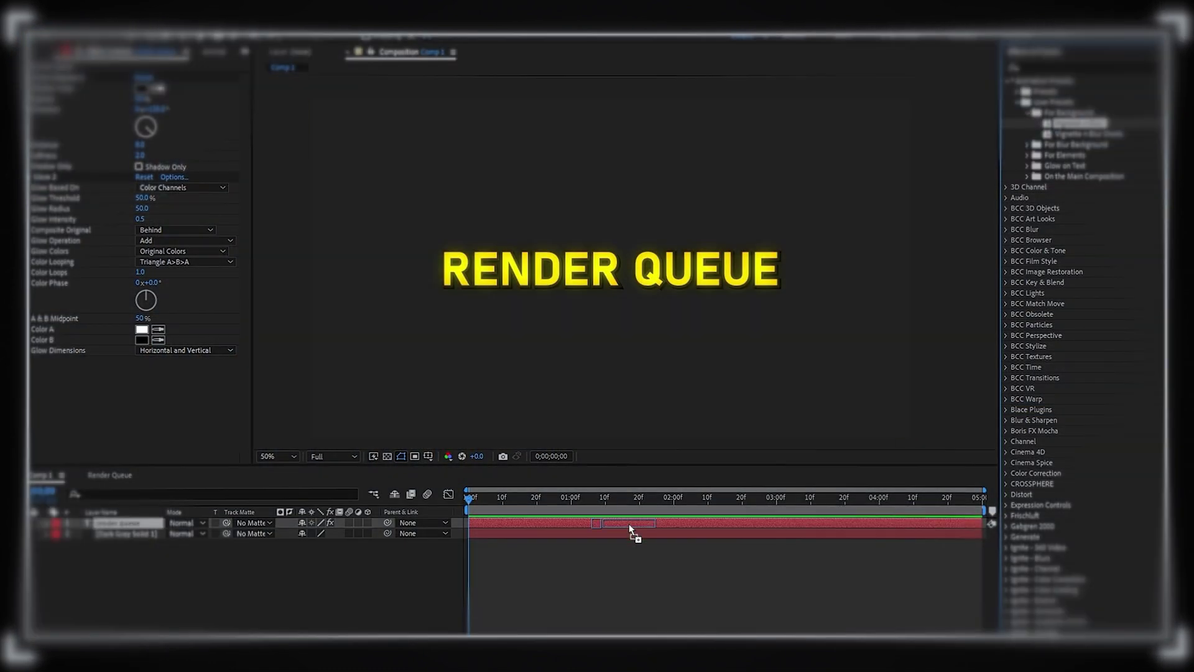
click(1029, 114)
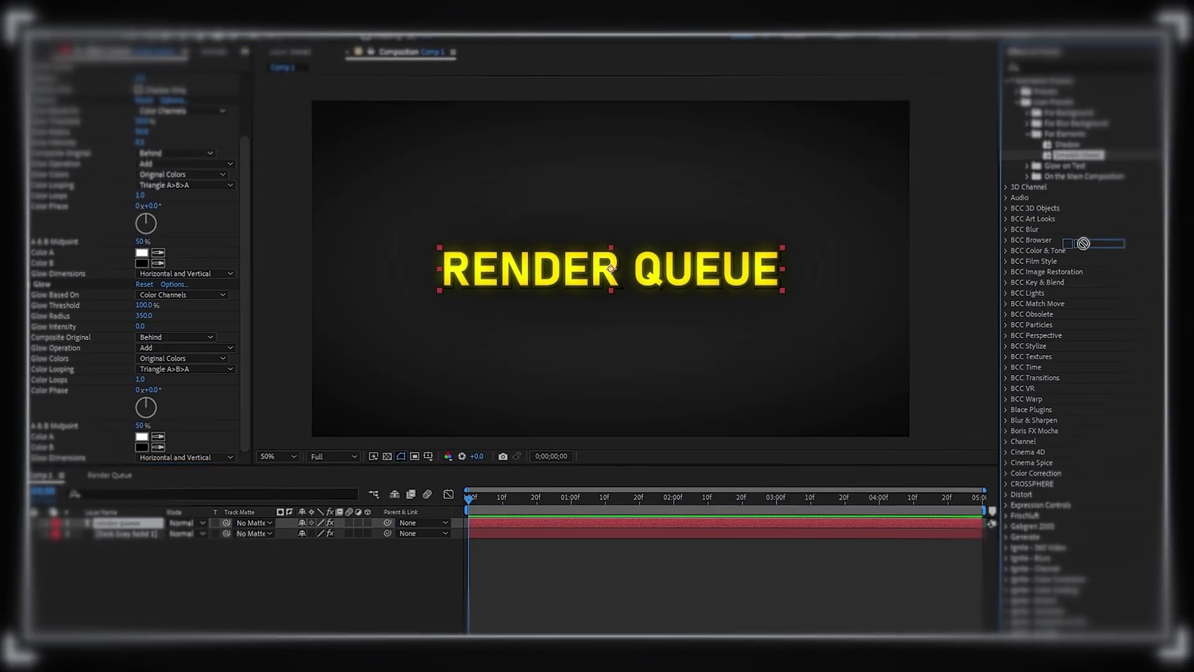
drag(1084, 243, 527, 520)
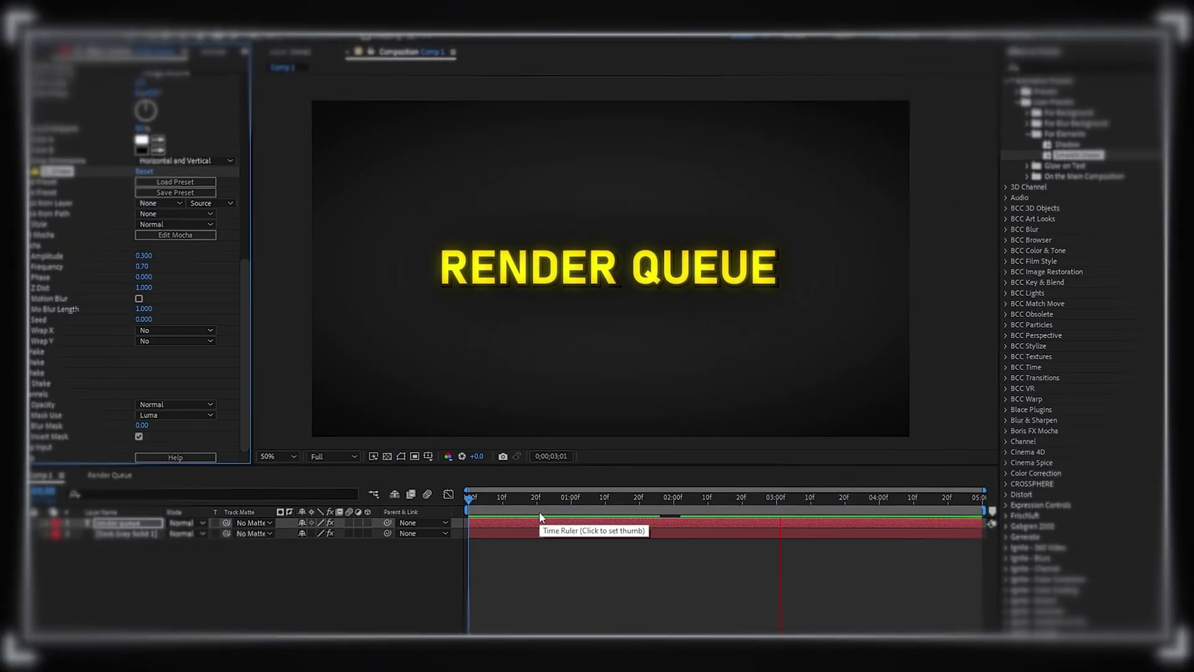
click(1027, 134)
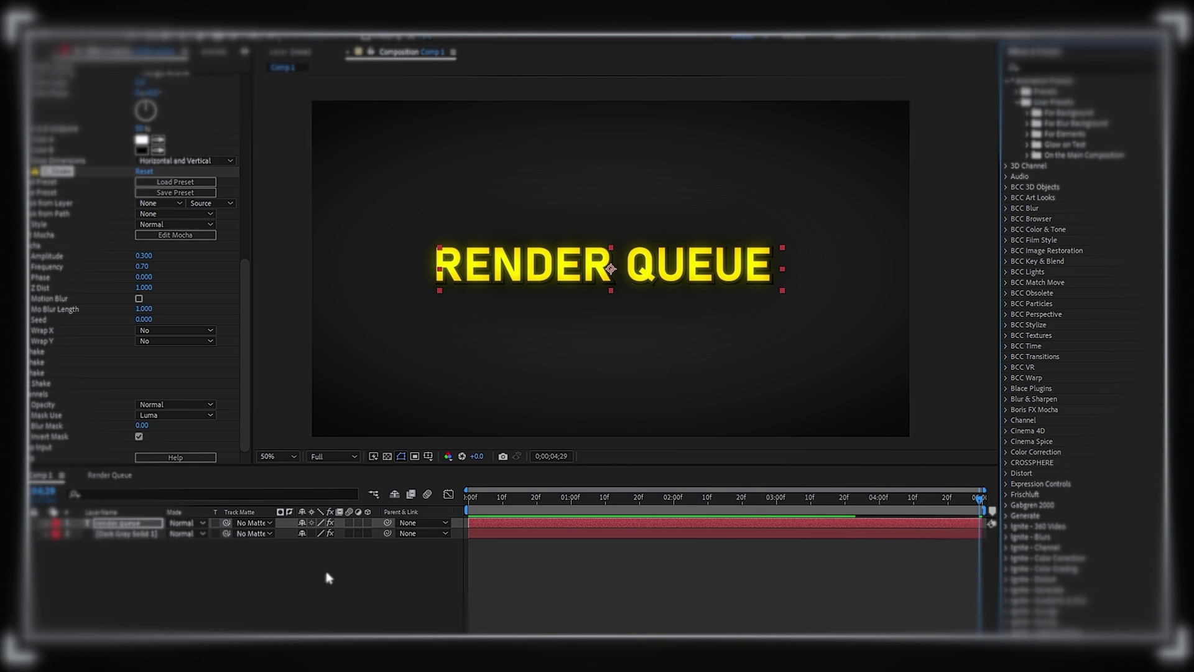
- Add adjustment layers above the title and apply two On the Main Composition presets
key(ctrl+v)
drag(1063, 194, 128, 543)
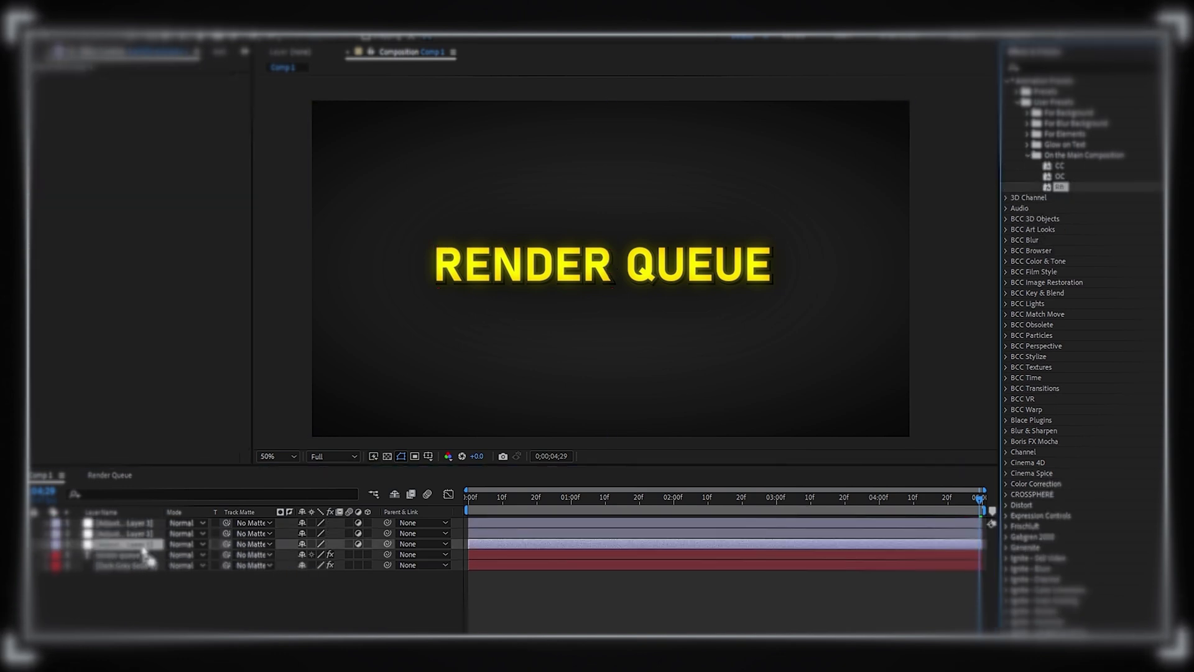
drag(1060, 166, 153, 533)
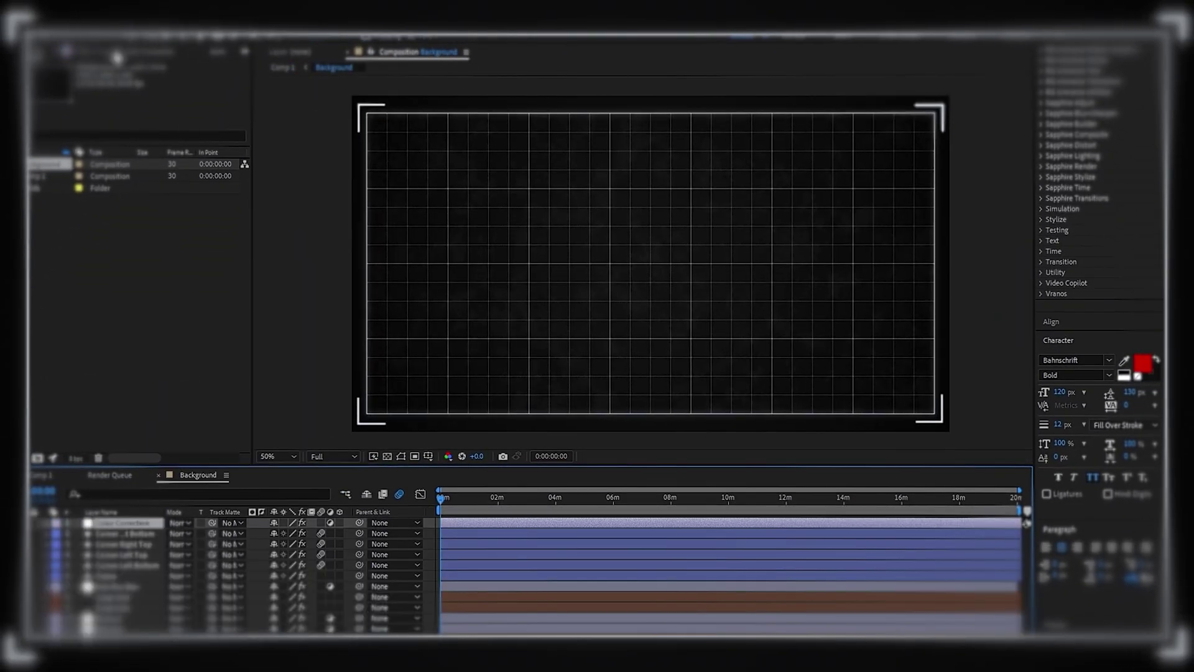
- Inspect each Background layer's effects, from the top layer's noise to the corner layers' glow
click(117, 58)
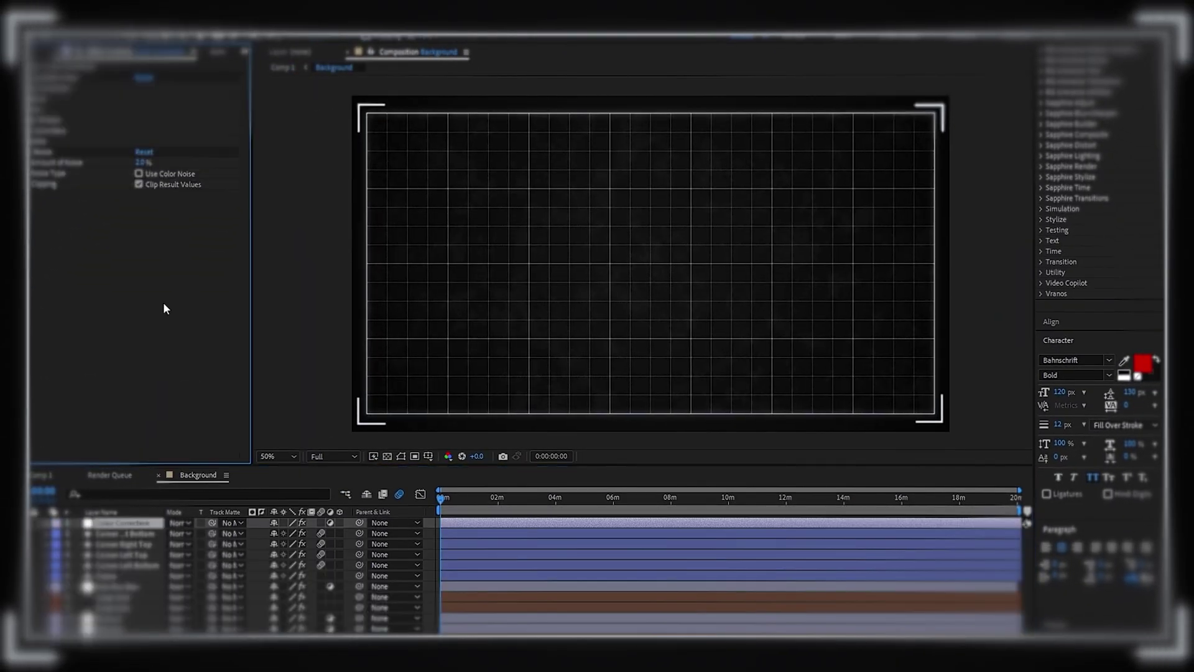
click(118, 533)
click(129, 544)
click(135, 555)
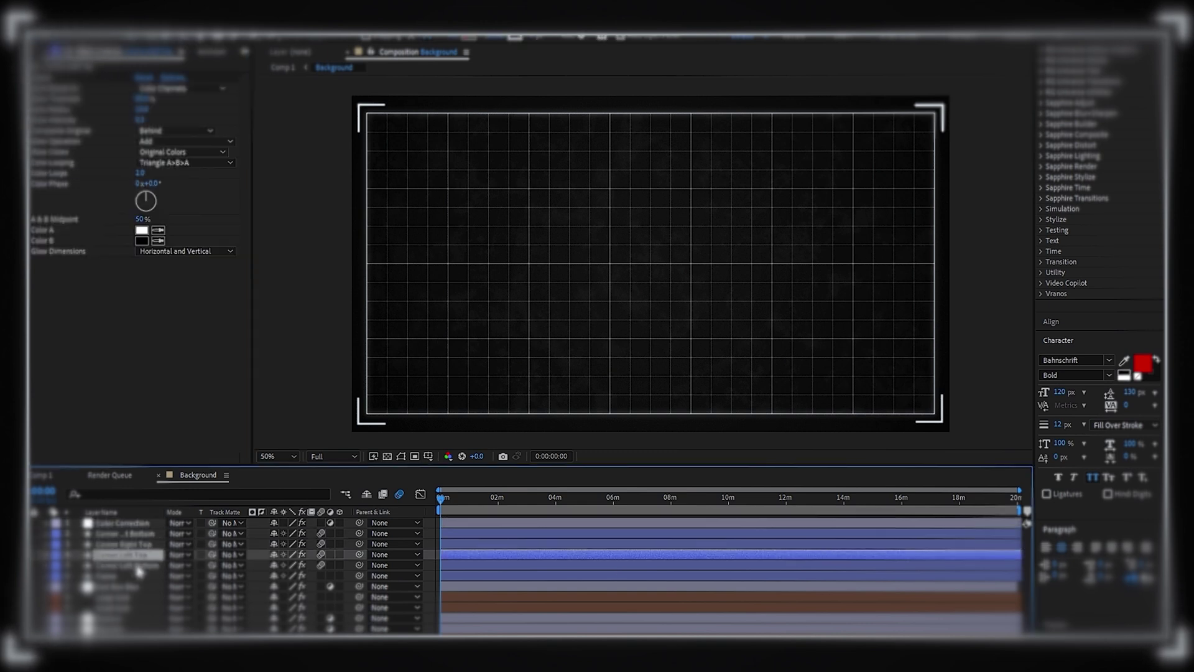
click(131, 566)
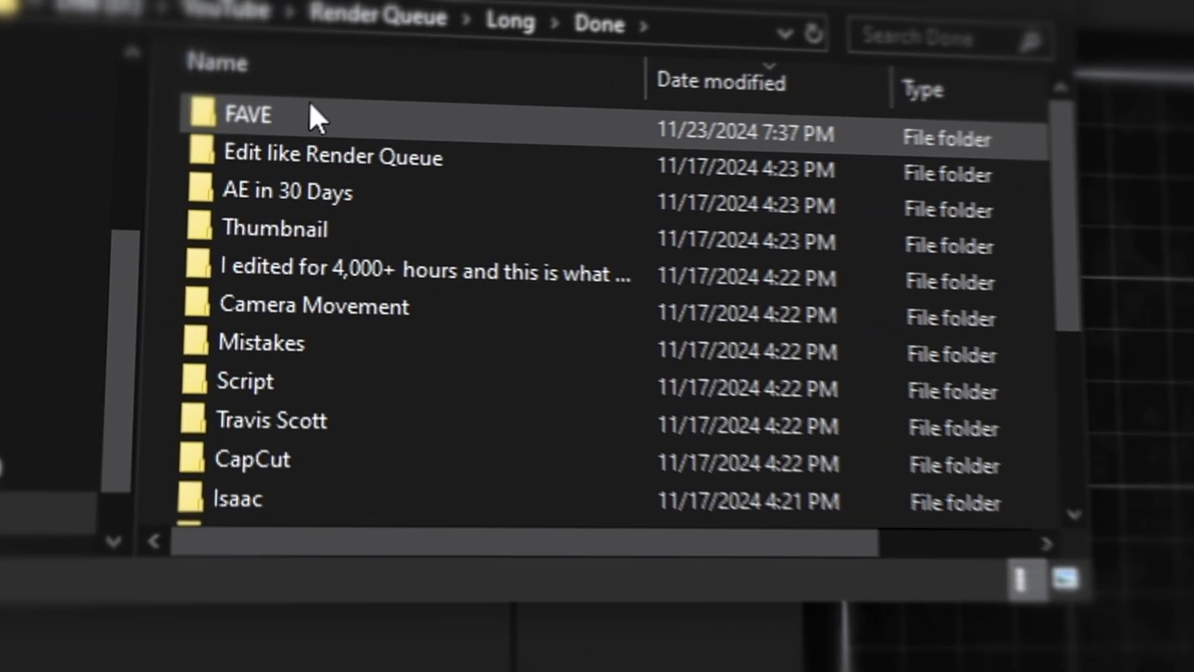
double_click(165, 134)
key(alt+Up)
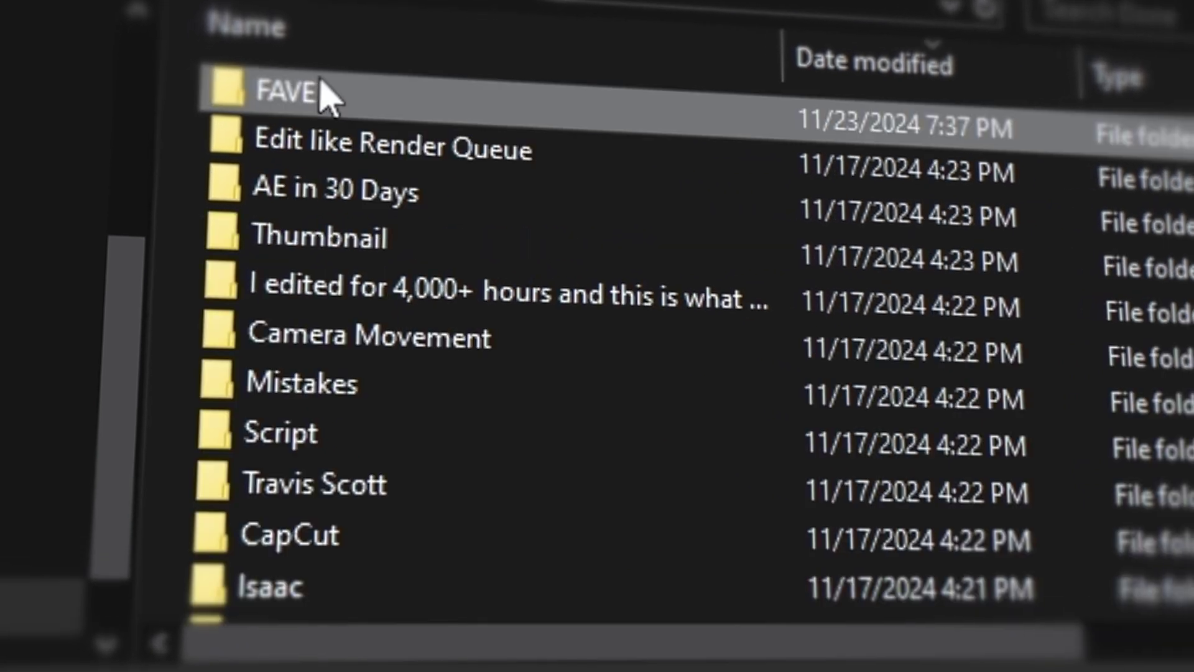
double_click(344, 147)
key(alt+Up)
double_click(360, 187)
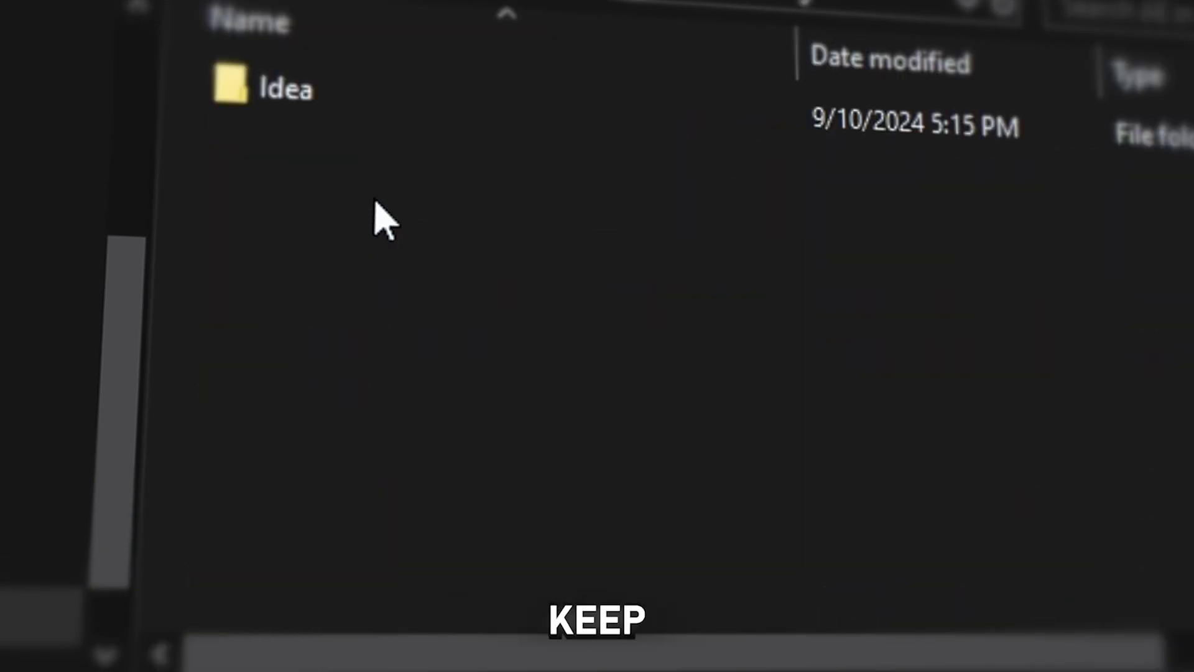
key(alt+Up)
mouse_move(684, 295)
scroll(684, 295, down, 3)
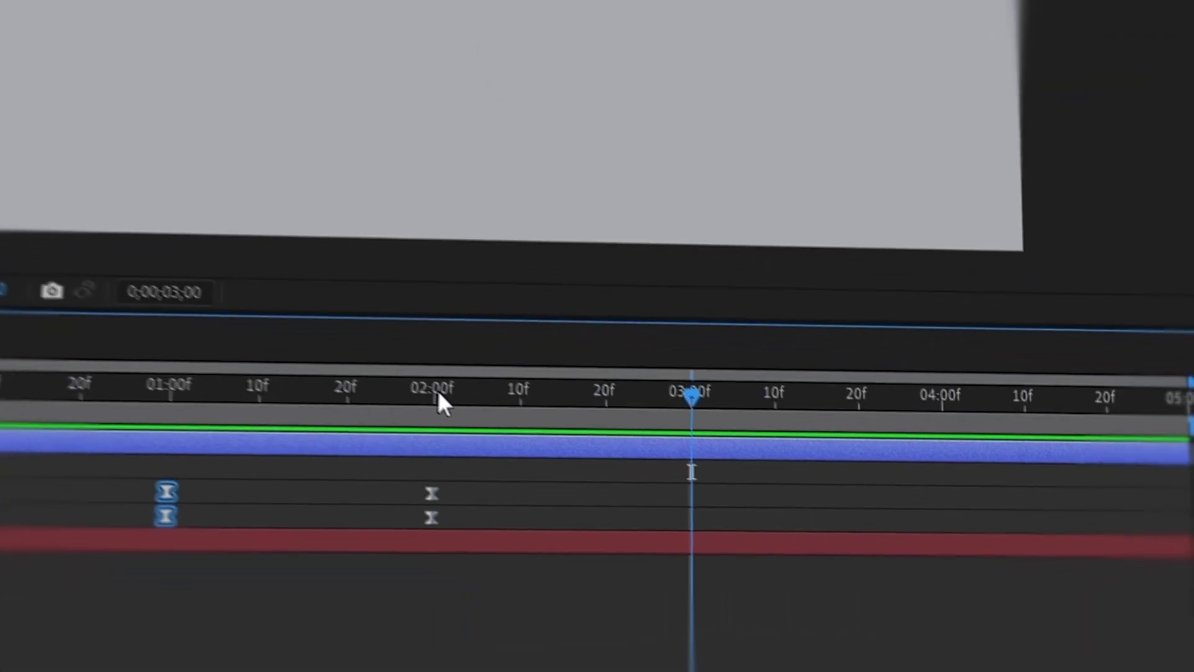
- Move the time to about 4 seconds and enter loopOut() as the property expression
click(926, 369)
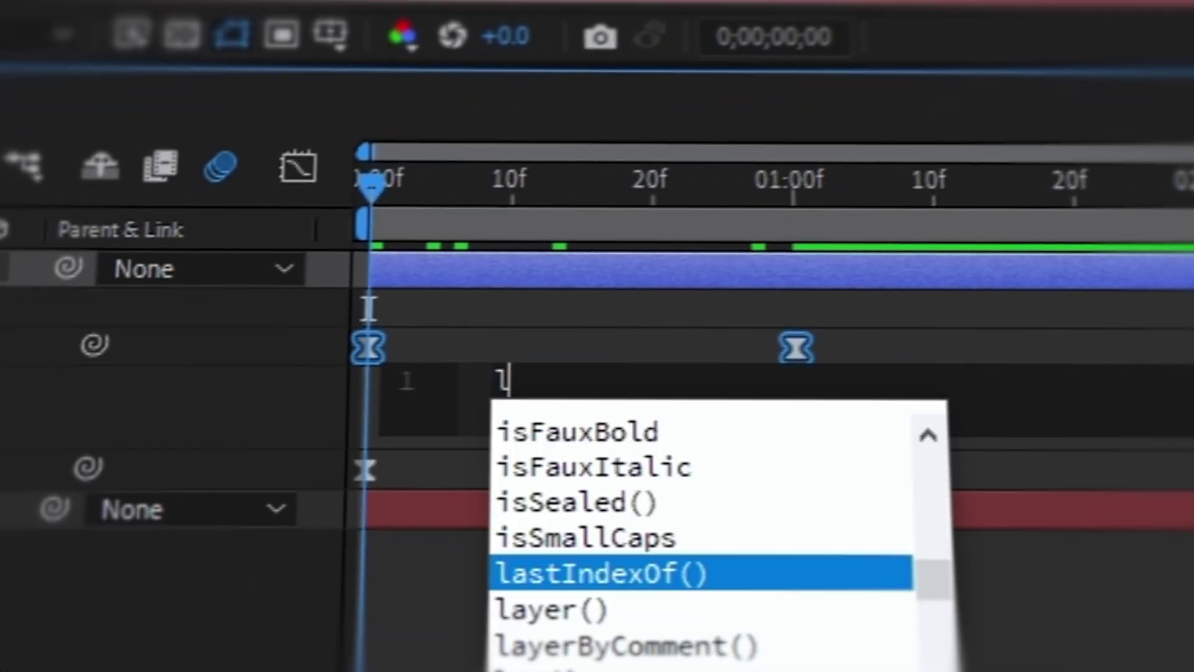
text(oopOut())
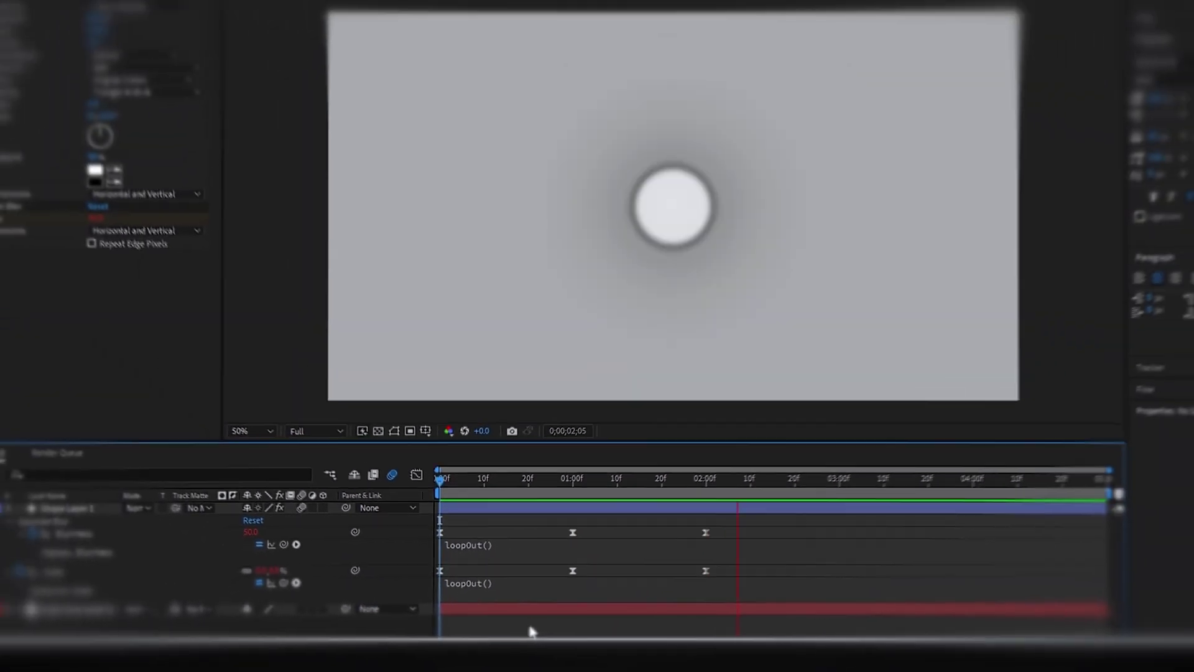